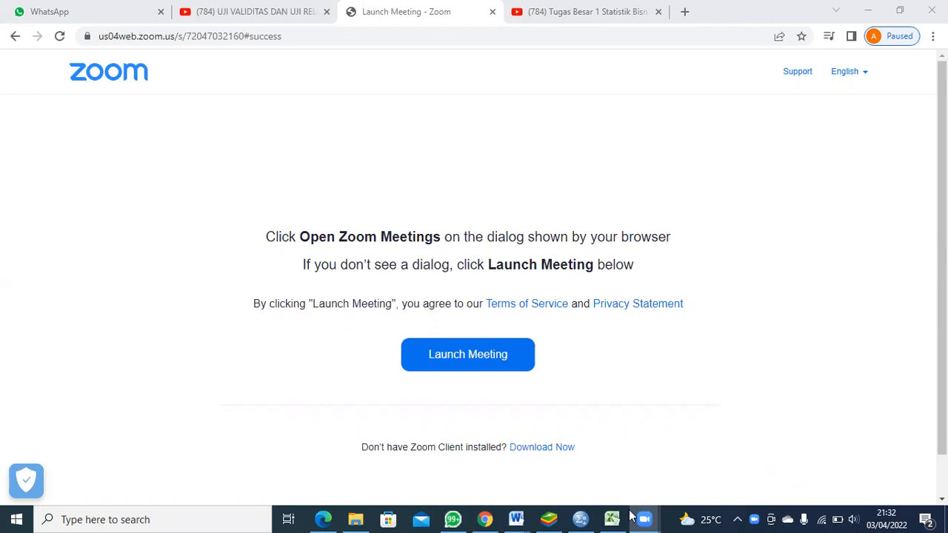
# Step: Switch to the Excel workbook "Data untuk SPSS", clear the pending copy selection and review the X1.1 to X1.9 and TOTAL responses
pyautogui.click(617, 516)
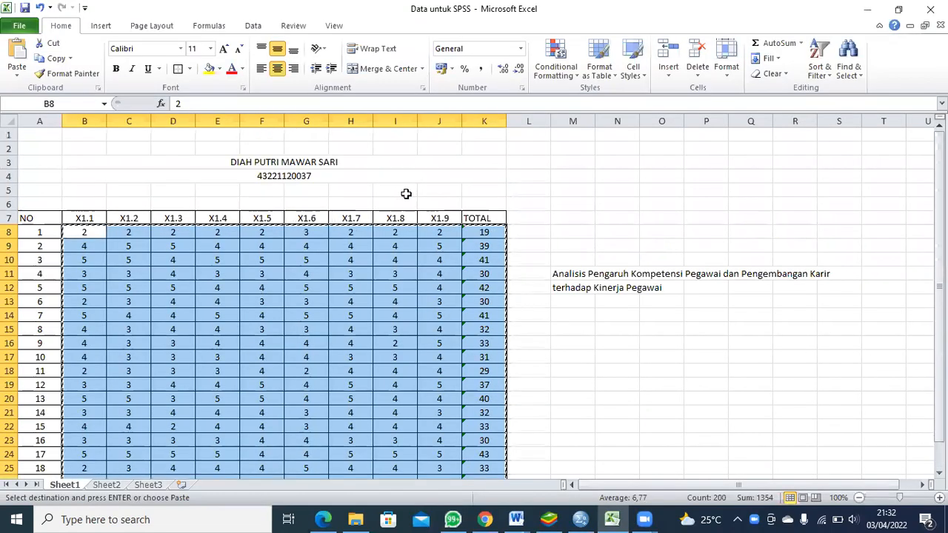
pyautogui.click(406, 194)
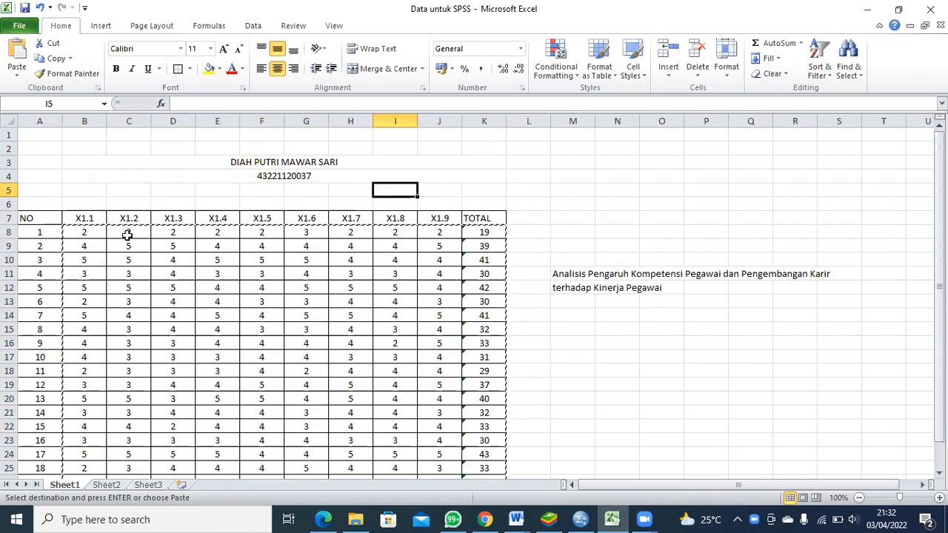
pyautogui.click(97, 235)
pyautogui.press('Return')
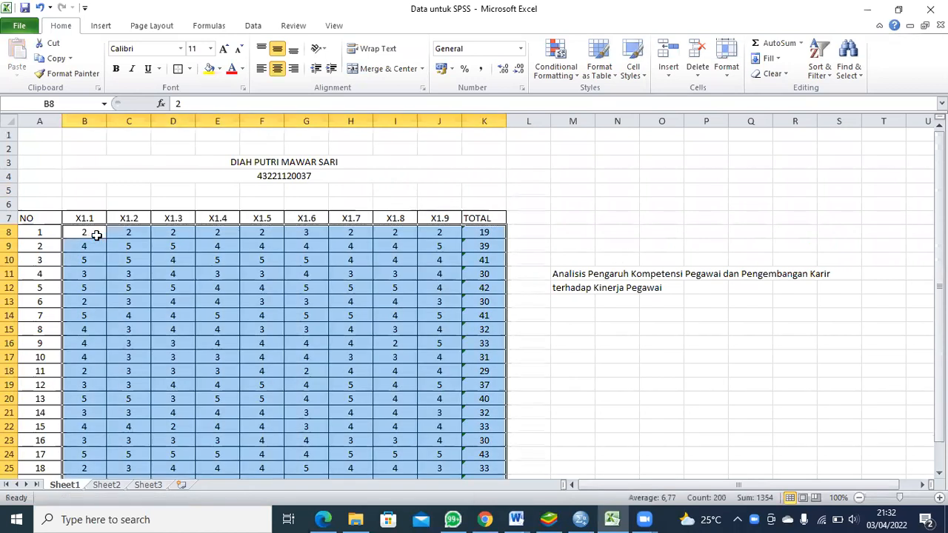
pyautogui.click(558, 188)
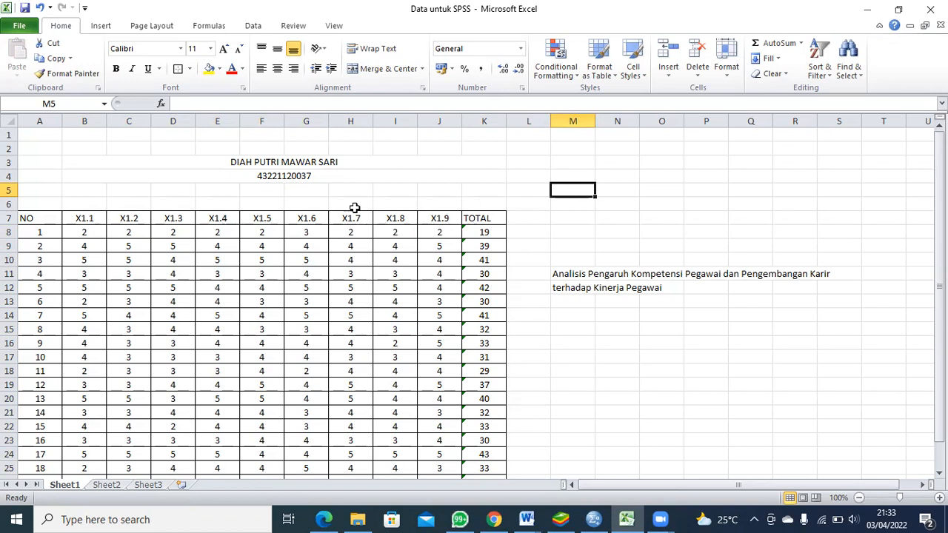
pyautogui.scroll(-1, 92, 266)
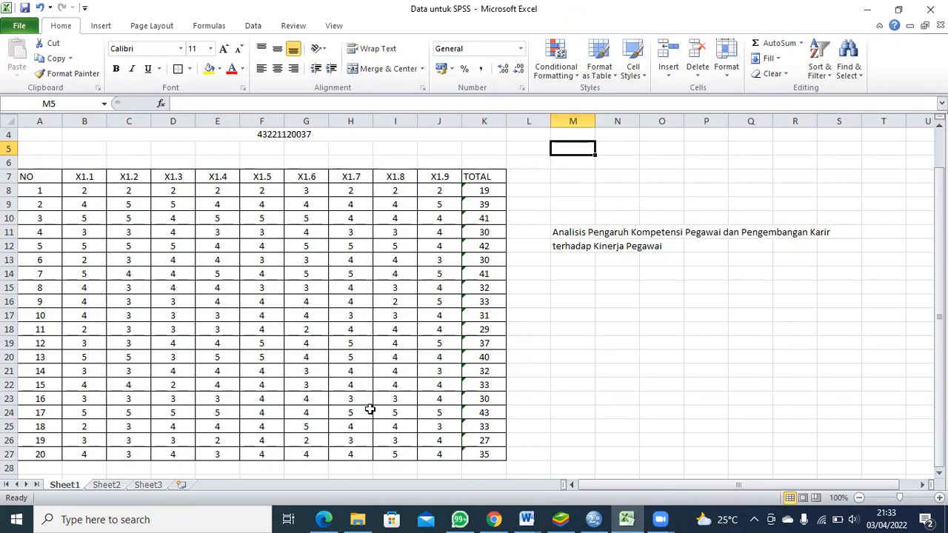
# Step: Switch to the SPSS Data Editor, examine the definitions of variables X1.1 to X1.9 and Total, and return to the data
pyautogui.moveTo(593, 518)
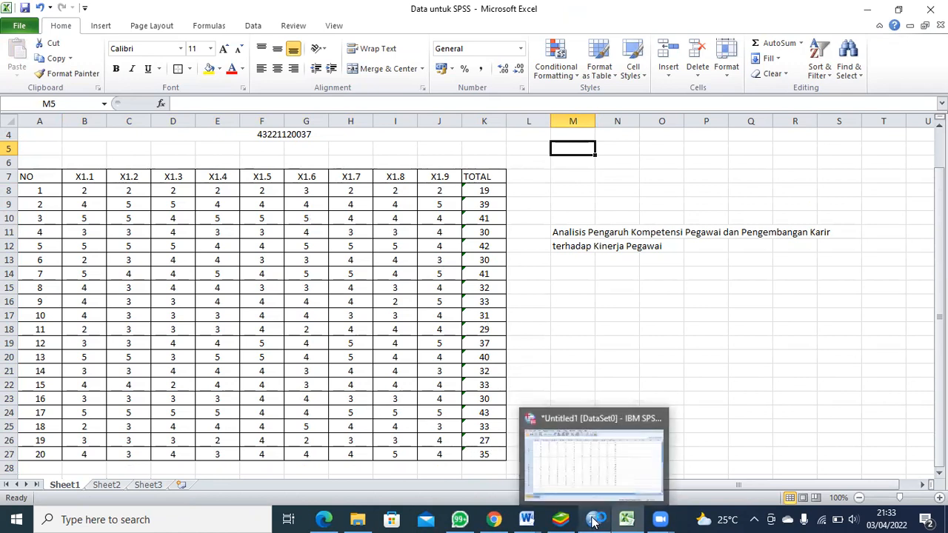
pyautogui.click(602, 475)
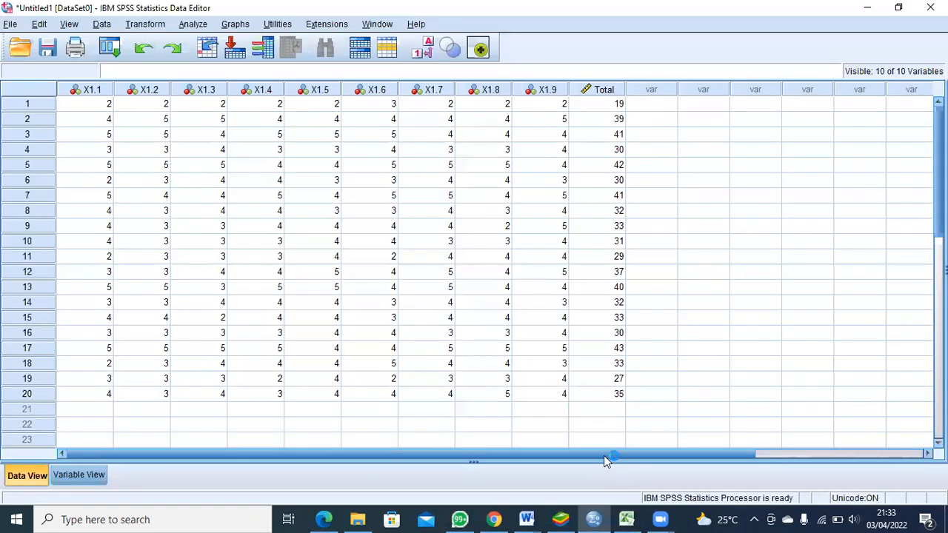
pyautogui.click(77, 478)
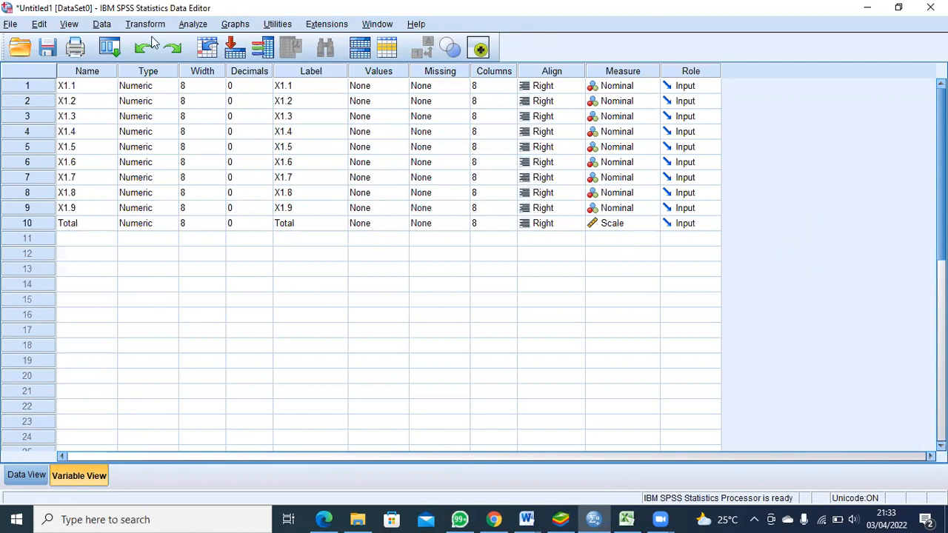
pyautogui.click(77, 480)
pyautogui.click(80, 89)
pyautogui.click(31, 478)
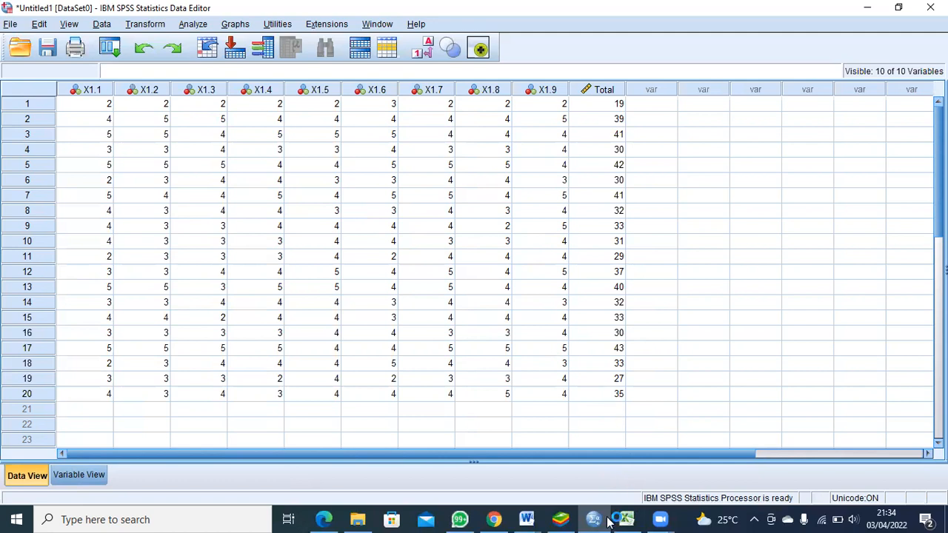
# Step: Copy the response range B8:K27 from the Excel sheet and paste it into the SPSS data starting at case 1 of X1.1
pyautogui.moveTo(626, 520)
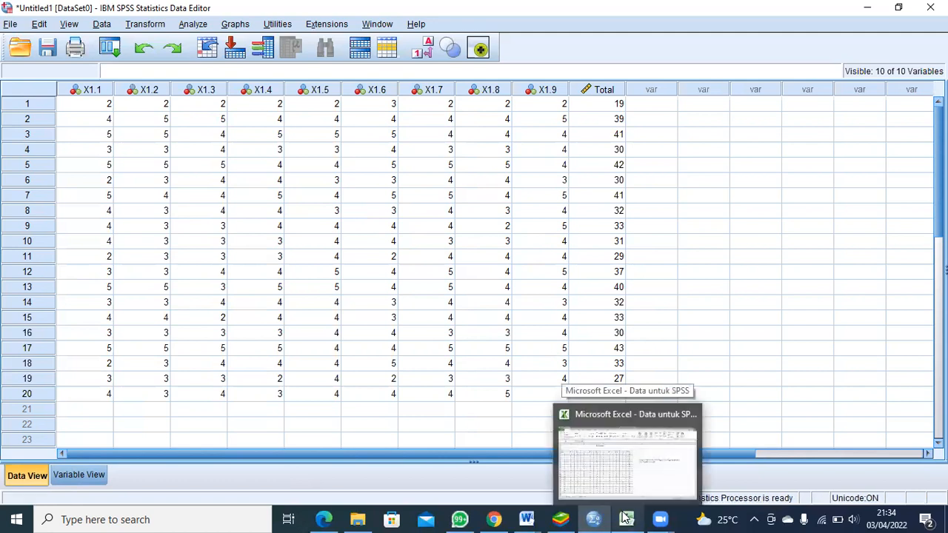
pyautogui.click(626, 519)
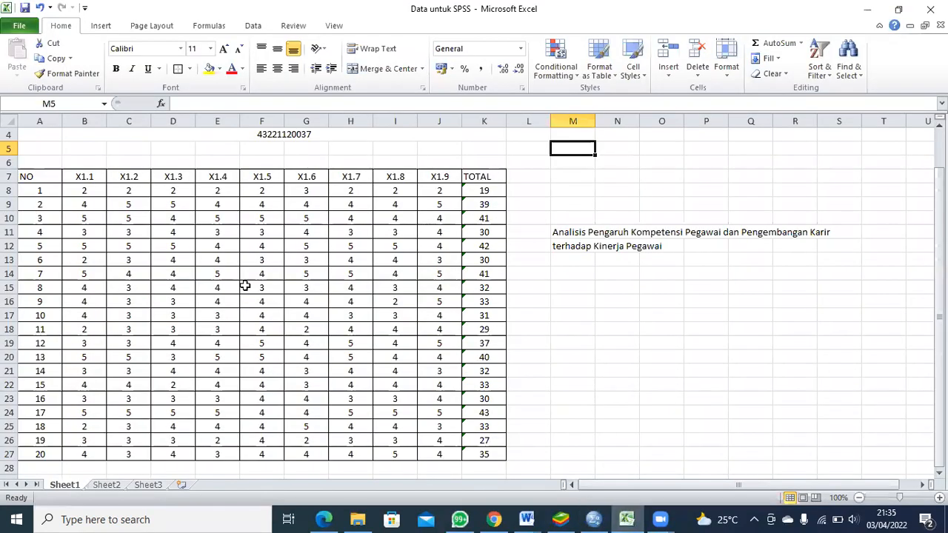
pyautogui.moveTo(95, 191); pyautogui.dragTo(485, 454)
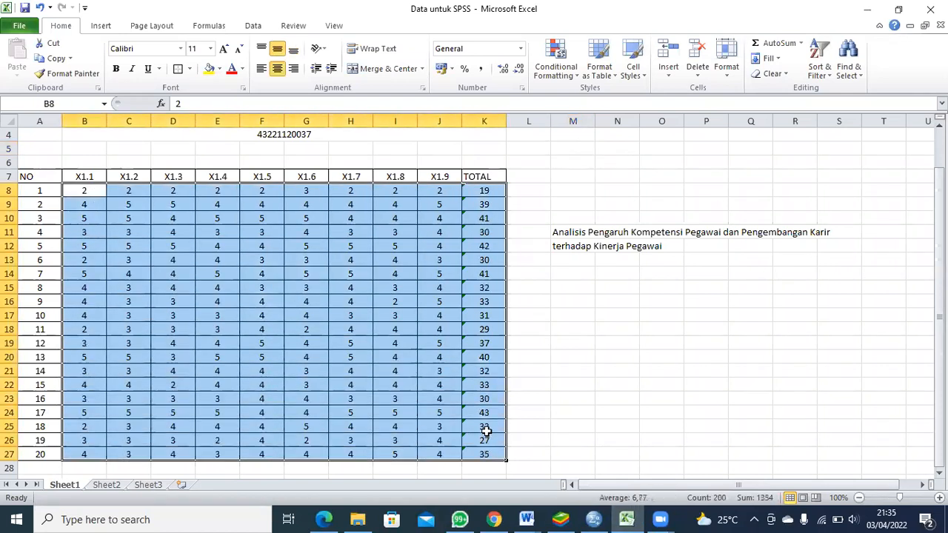
pyautogui.hotkey('ctrl', 'c')
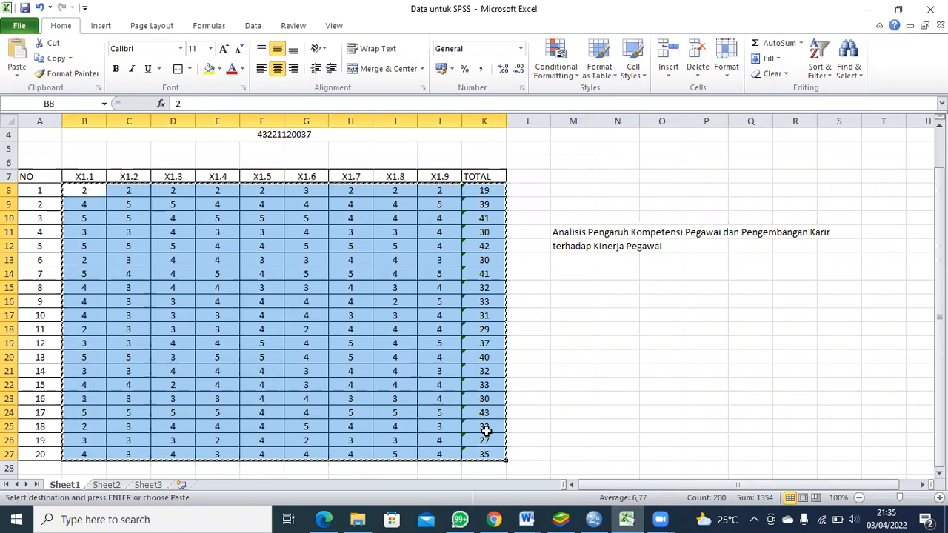
pyautogui.click(594, 520)
pyautogui.click(101, 105)
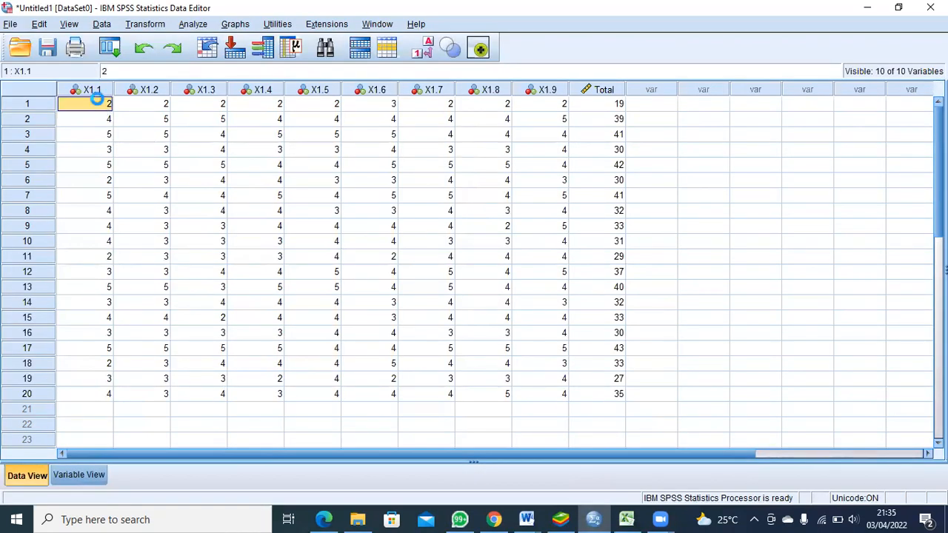
pyautogui.hotkey('ctrl', 'v')
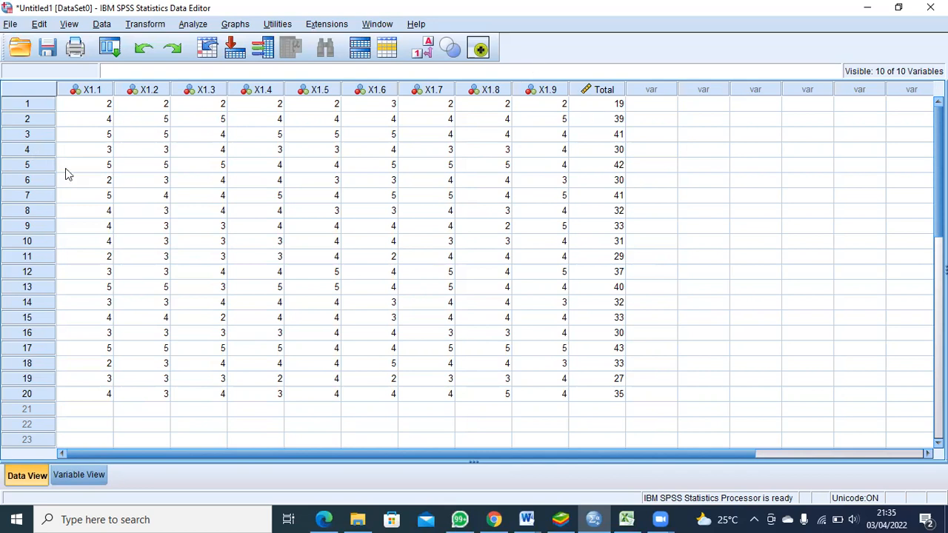
# Step: Run a bivariate Pearson correlation on X1.1 to X1.9 and Total with two-tailed significance and significant correlations flagged
pyautogui.click(188, 24)
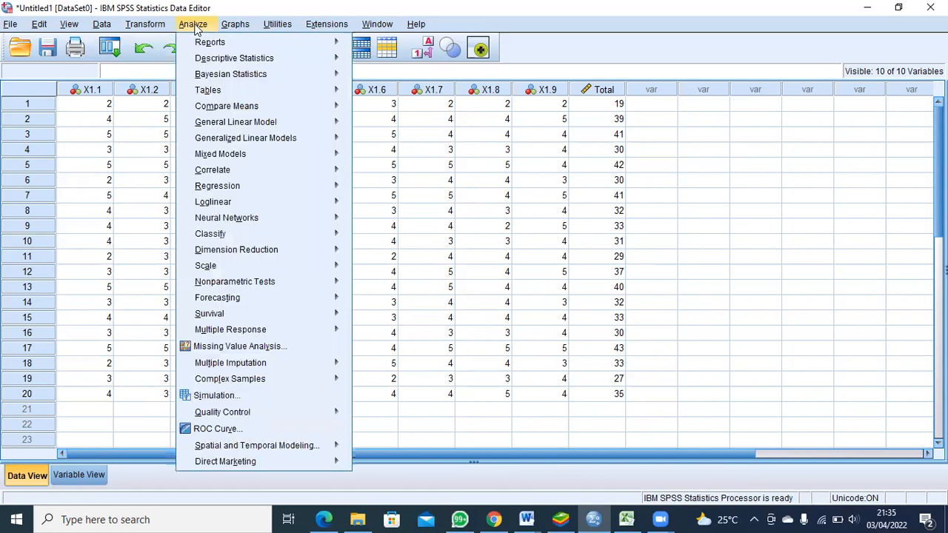
pyautogui.click(227, 169)
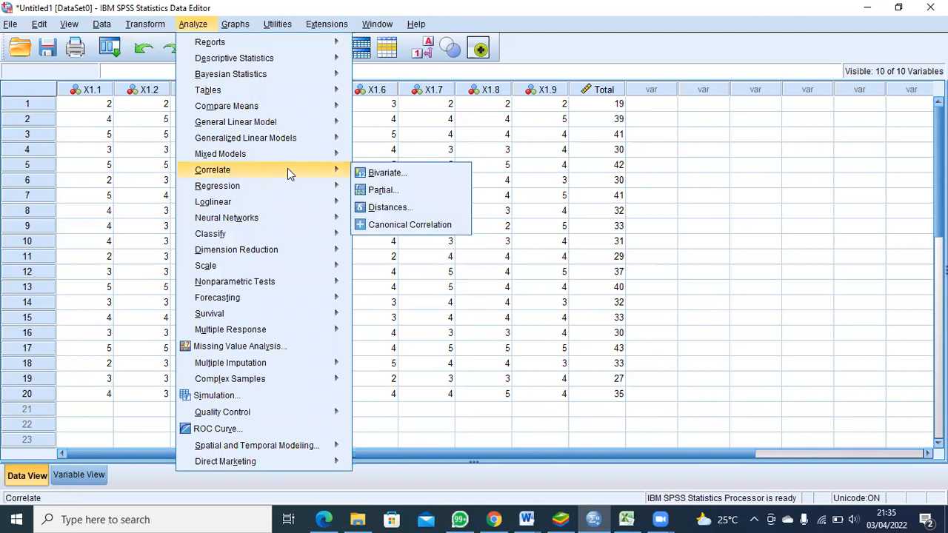
pyautogui.click(385, 175)
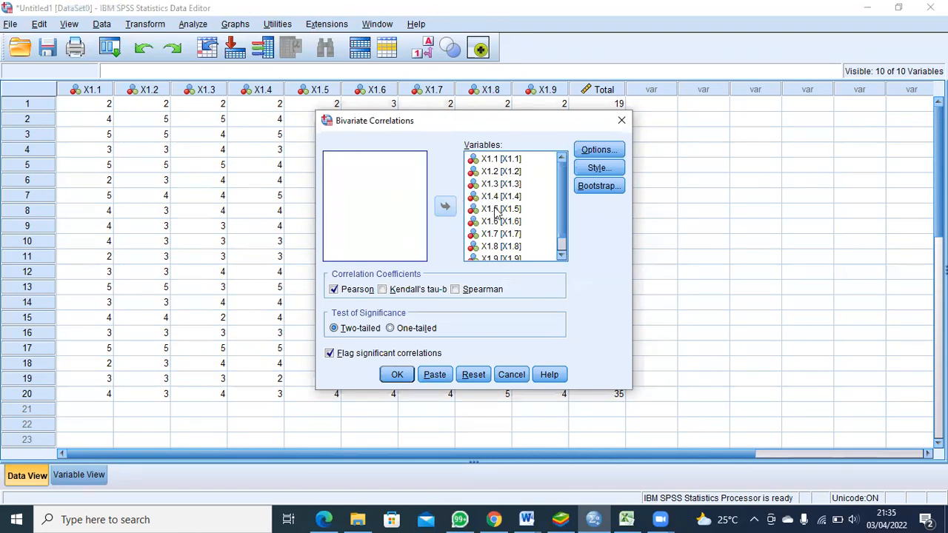
pyautogui.scroll(-1, 527, 174)
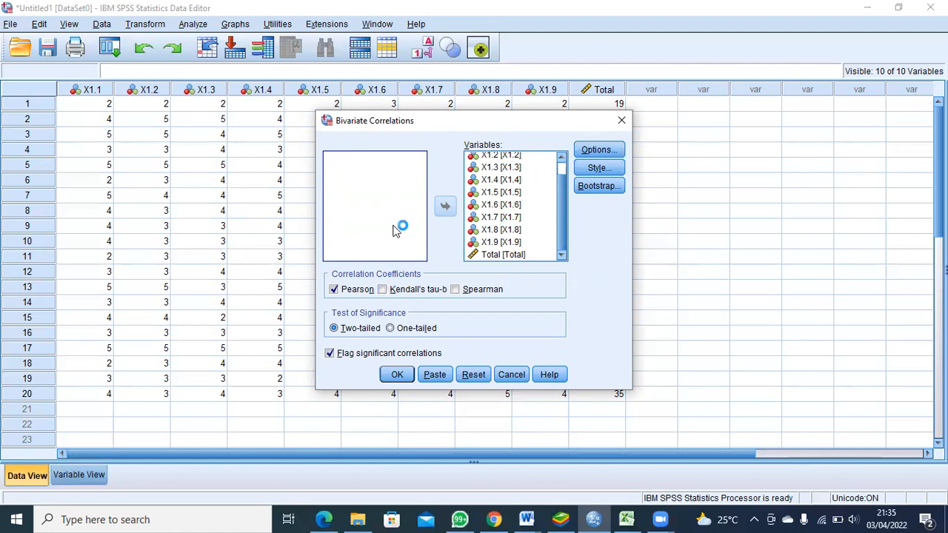
pyautogui.click(397, 375)
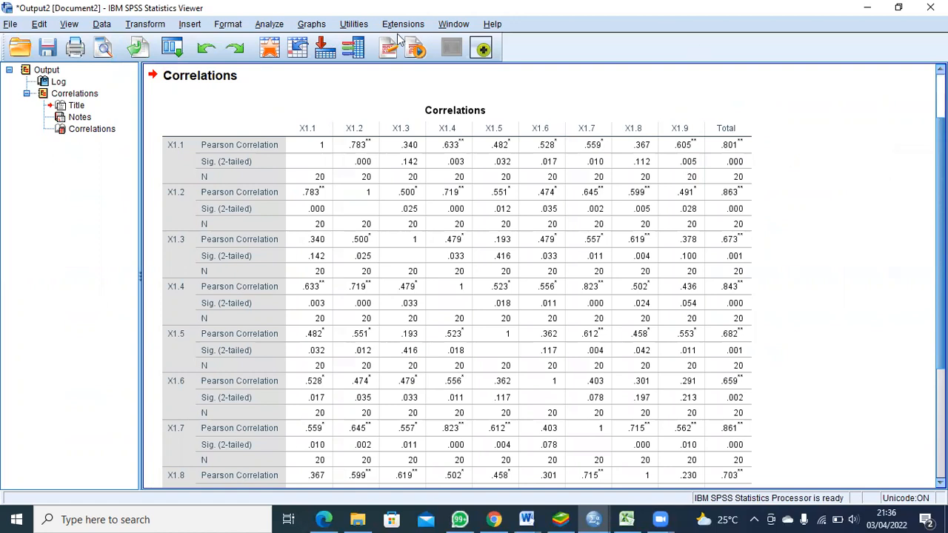
# Step: Examine the Correlations table for each item's Pearson correlation and significance against Total, including the significance-level footnotes
pyautogui.click(229, 152)
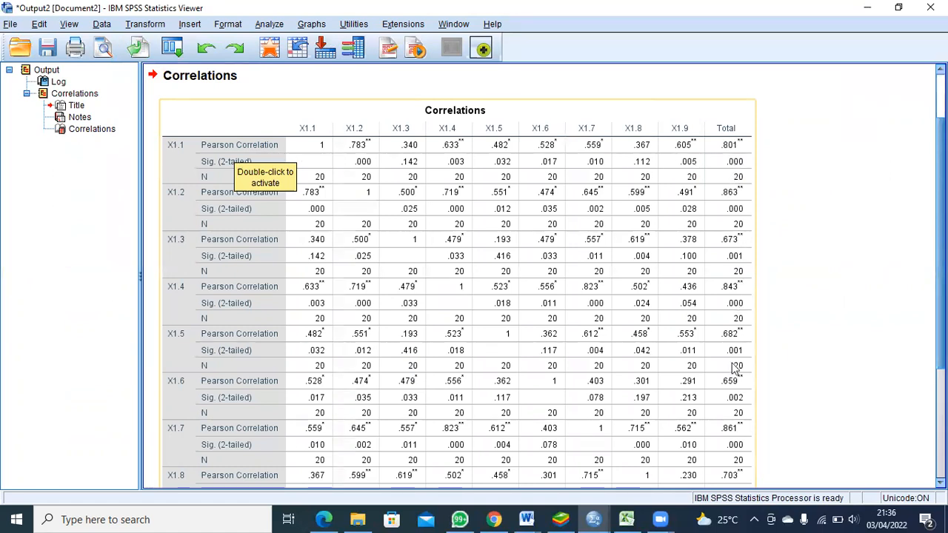
pyautogui.click(781, 251)
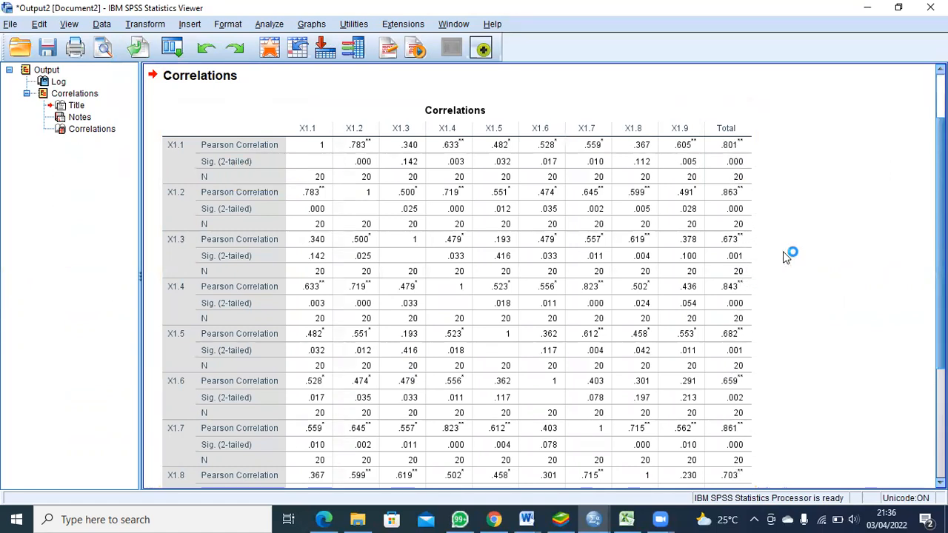
pyautogui.scroll(-2, 785, 257)
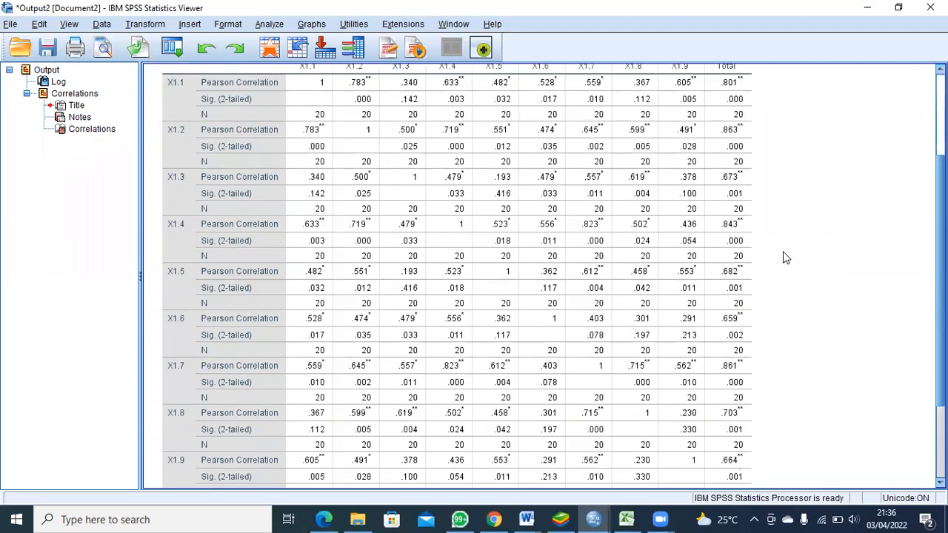
pyautogui.scroll(-4, 786, 257)
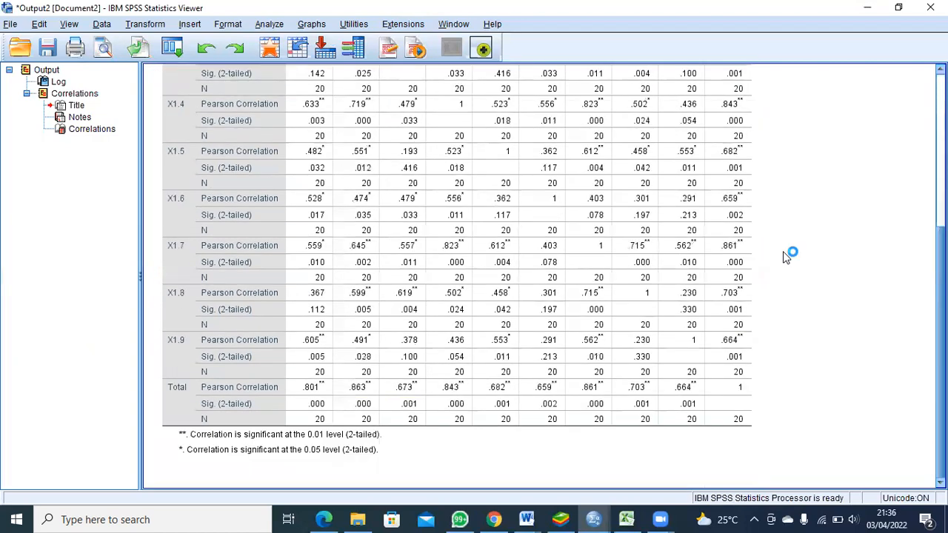
pyautogui.scroll(8, 787, 257)
pyautogui.scroll(-2, 787, 257)
pyautogui.scroll(-1, 786, 257)
pyautogui.scroll(1, 787, 257)
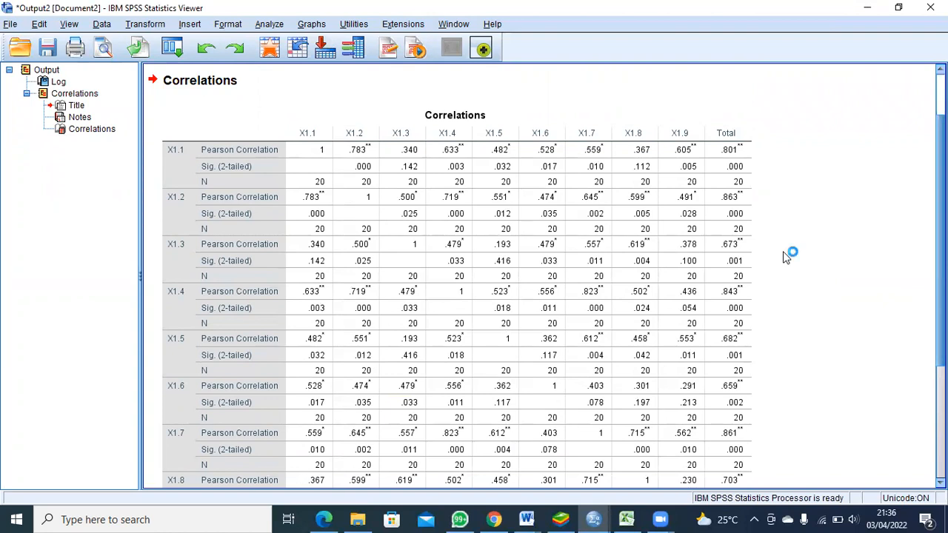
pyautogui.click(417, 275)
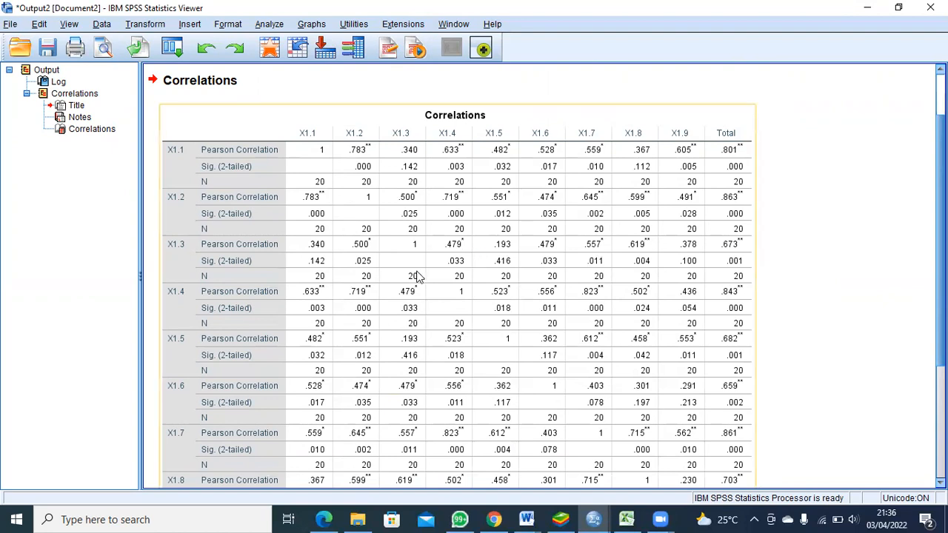
pyautogui.click(766, 193)
pyautogui.scroll(-5, 725, 157)
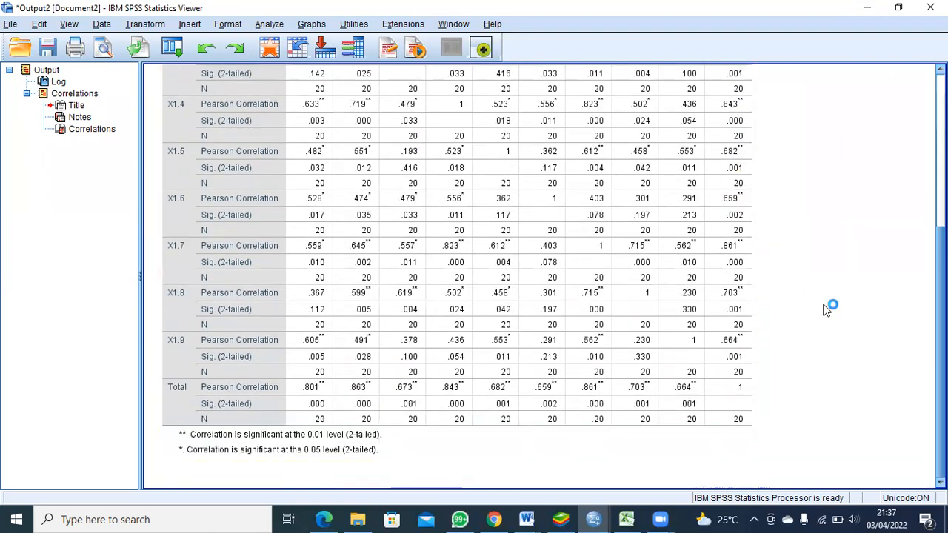
pyautogui.scroll(7, 776, 260)
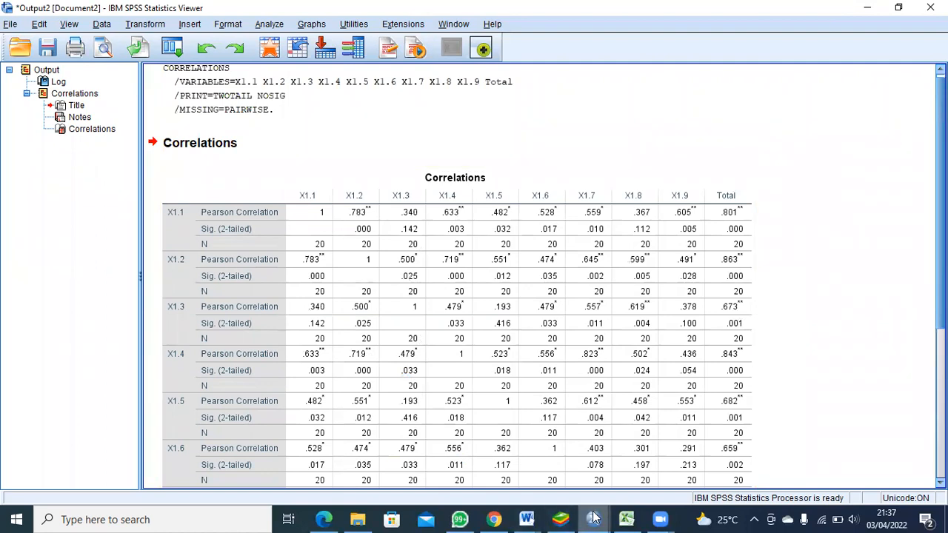
# Step: Set up a Reliability Analysis from the SPSS Data Editor with X1.1 to X1.9 as the items, leaving out Total
pyautogui.moveTo(596, 518)
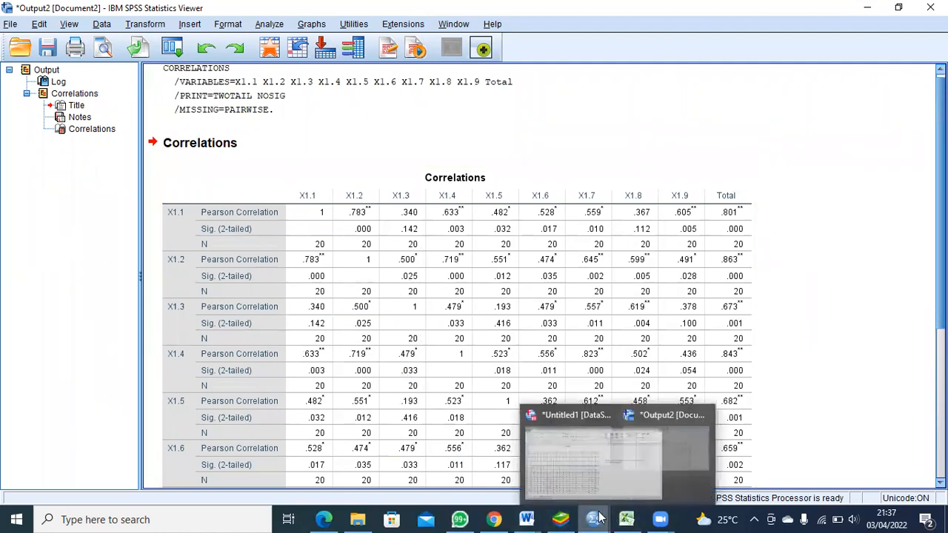
pyautogui.click(548, 477)
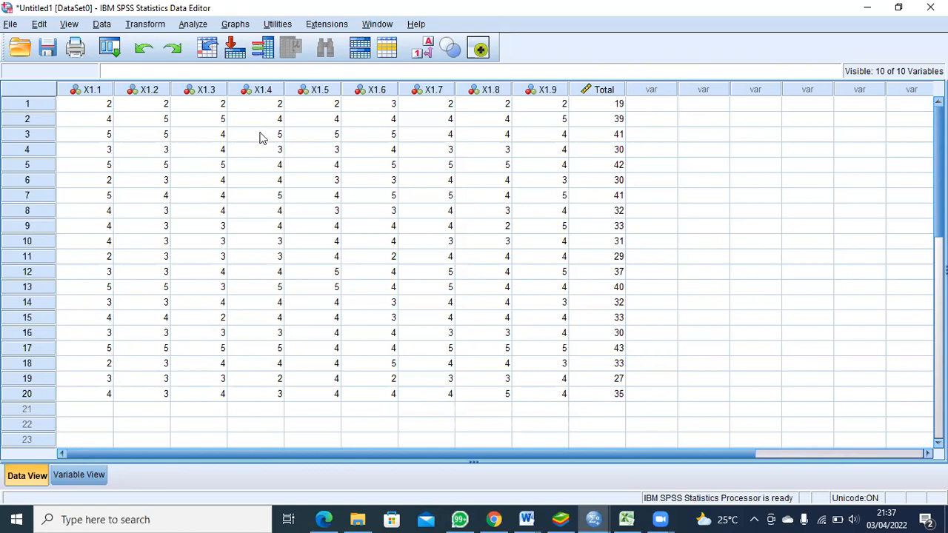
pyautogui.click(190, 27)
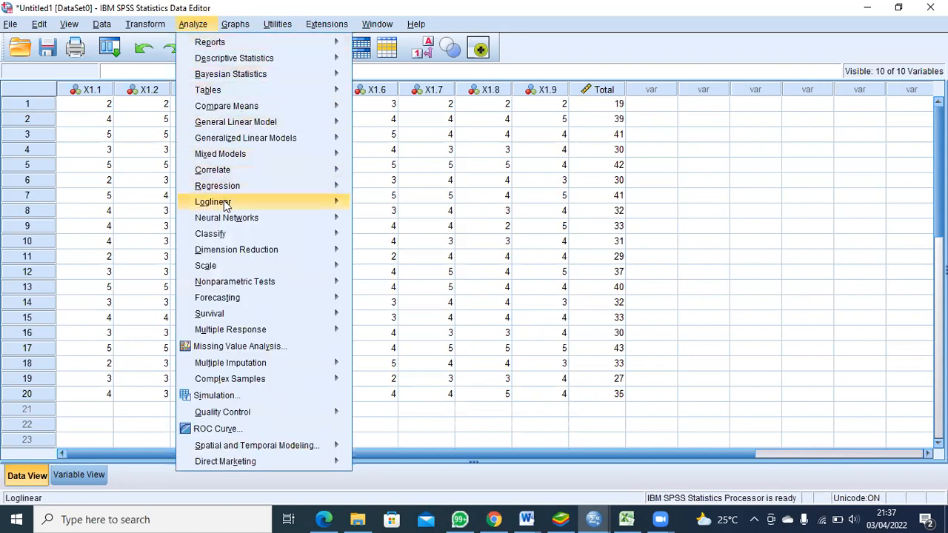
pyautogui.moveTo(225, 204)
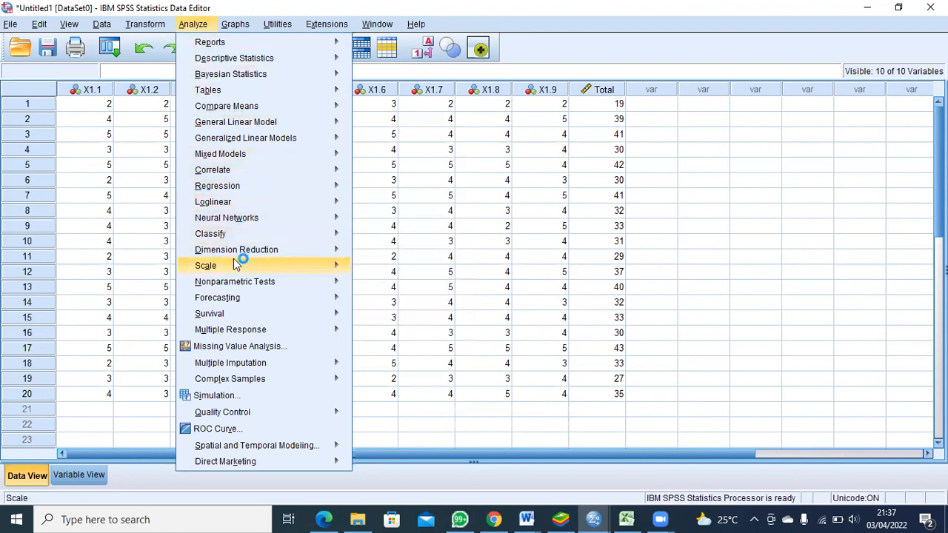
pyautogui.moveTo(349, 272)
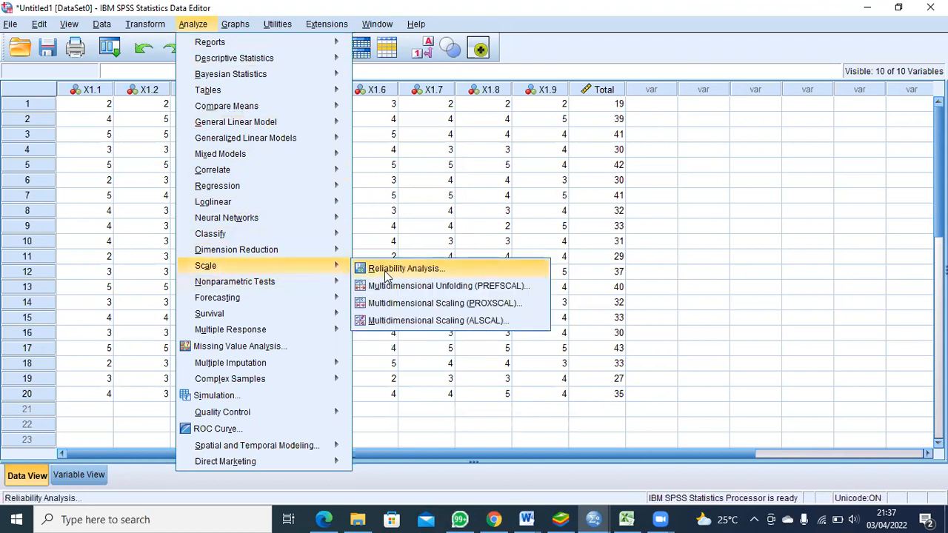
pyautogui.click(385, 274)
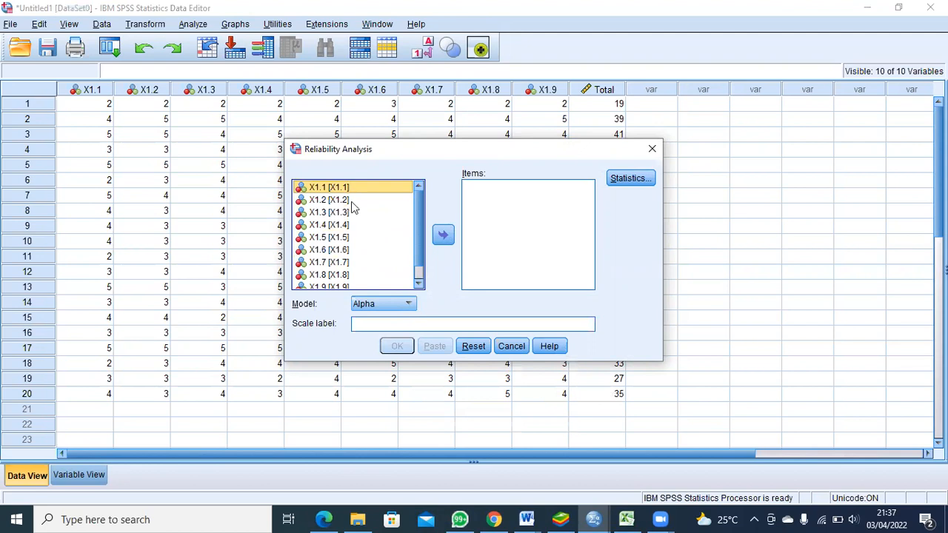
pyautogui.scroll(-2, 366, 215)
pyautogui.scroll(2, 363, 216)
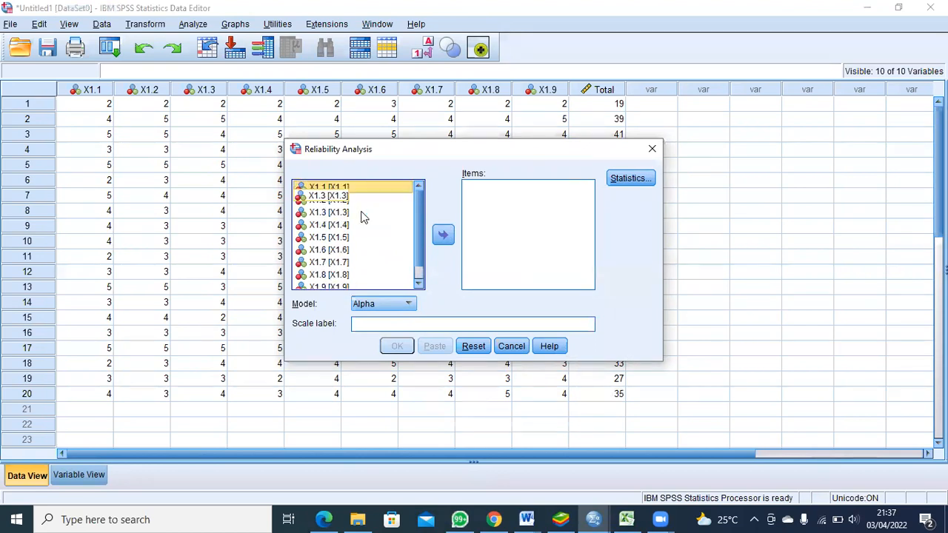
pyautogui.click(360, 200)
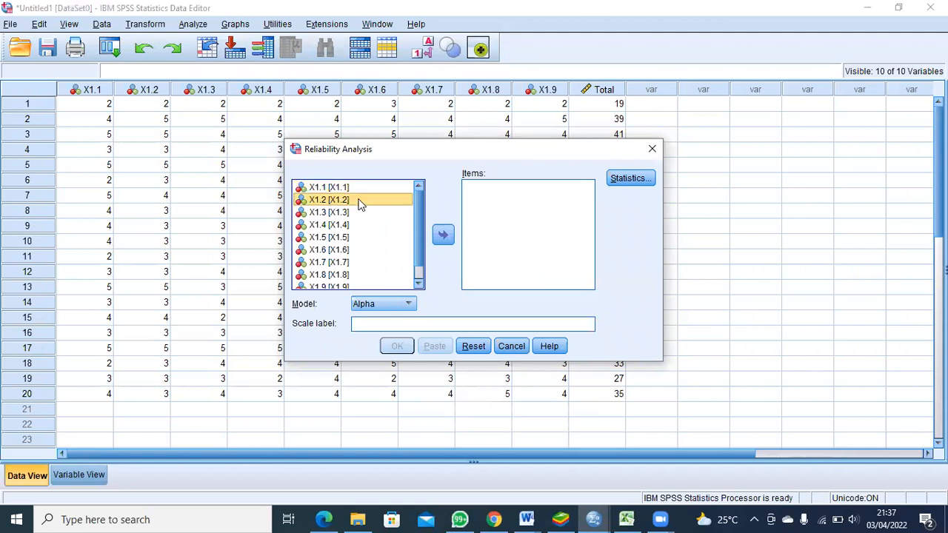
pyautogui.keyDown('ctrl'); pyautogui.click(364, 189); pyautogui.keyUp('ctrl')
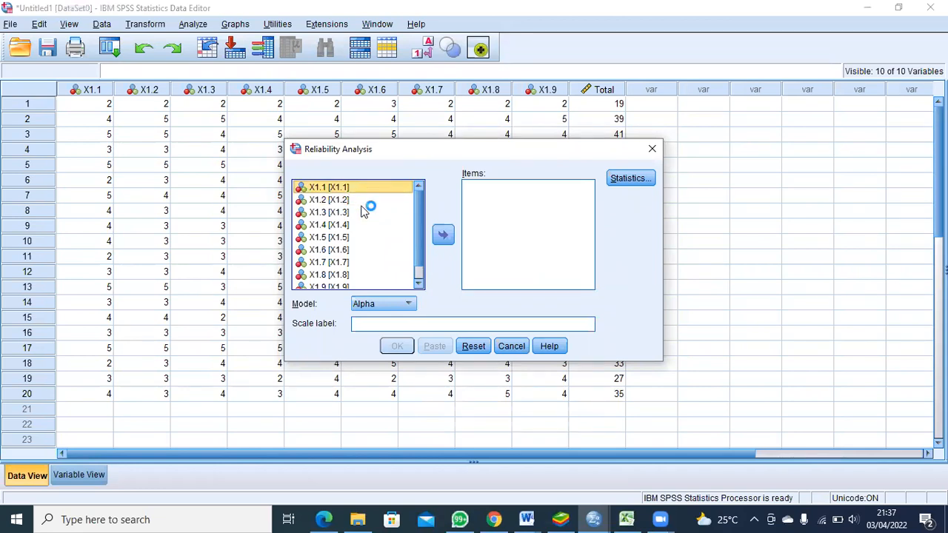
pyautogui.keyDown('ctrl'); pyautogui.click(366, 213); pyautogui.keyUp('ctrl')
pyautogui.keyDown('ctrl'); pyautogui.click(365, 225); pyautogui.keyUp('ctrl')
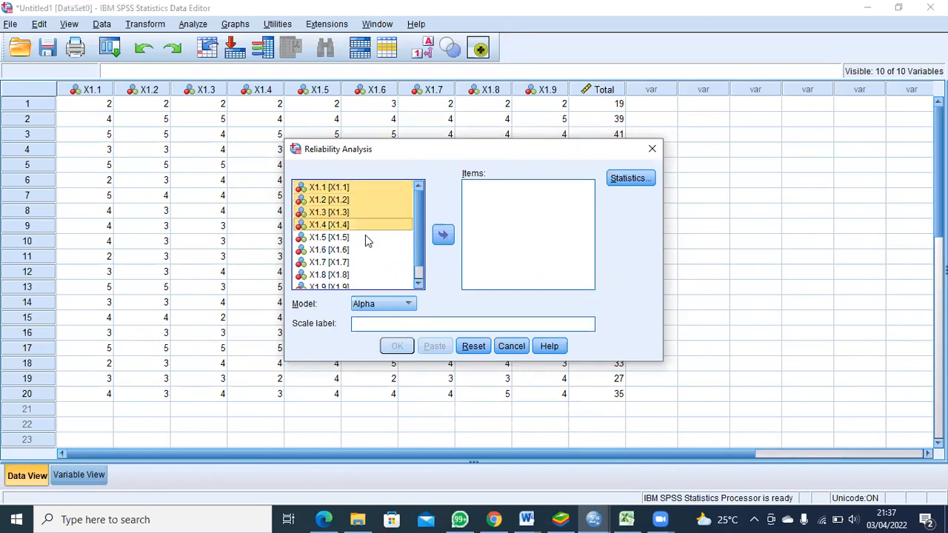
pyautogui.keyDown('ctrl'); pyautogui.click(366, 236); pyautogui.keyUp('ctrl')
pyautogui.keyDown('ctrl'); pyautogui.click(367, 250); pyautogui.keyUp('ctrl')
pyautogui.keyDown('ctrl'); pyautogui.click(367, 262); pyautogui.keyUp('ctrl')
pyautogui.keyDown('ctrl'); pyautogui.click(368, 275); pyautogui.keyUp('ctrl')
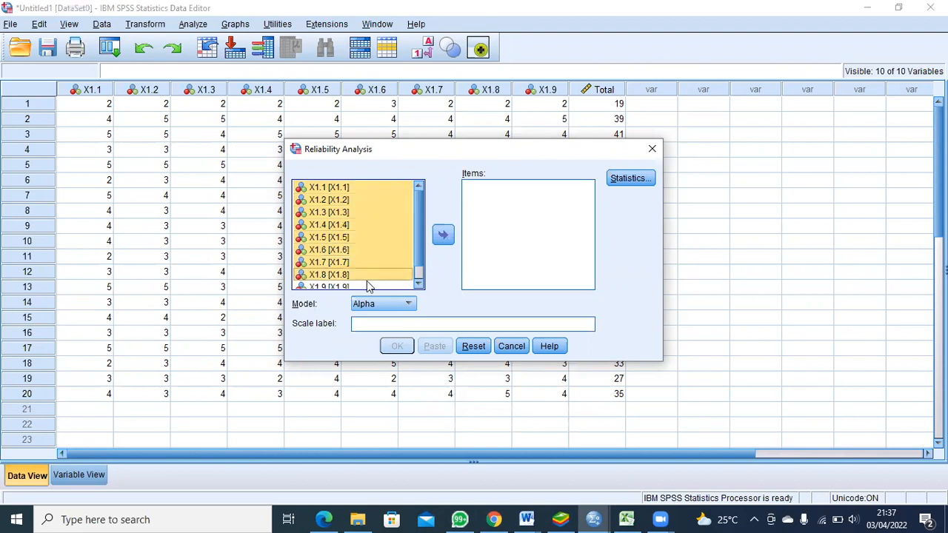
pyautogui.keyDown('ctrl'); pyautogui.click(367, 286); pyautogui.keyUp('ctrl')
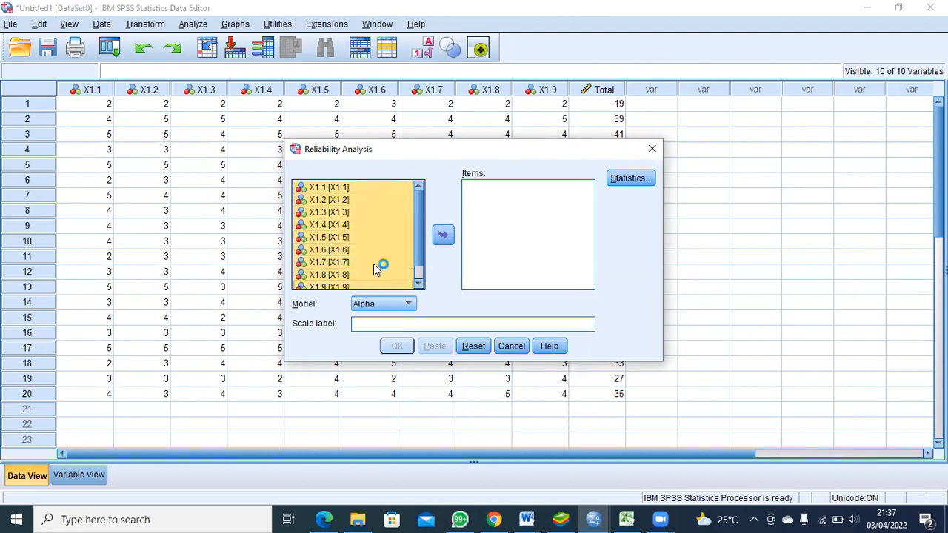
pyautogui.click(443, 235)
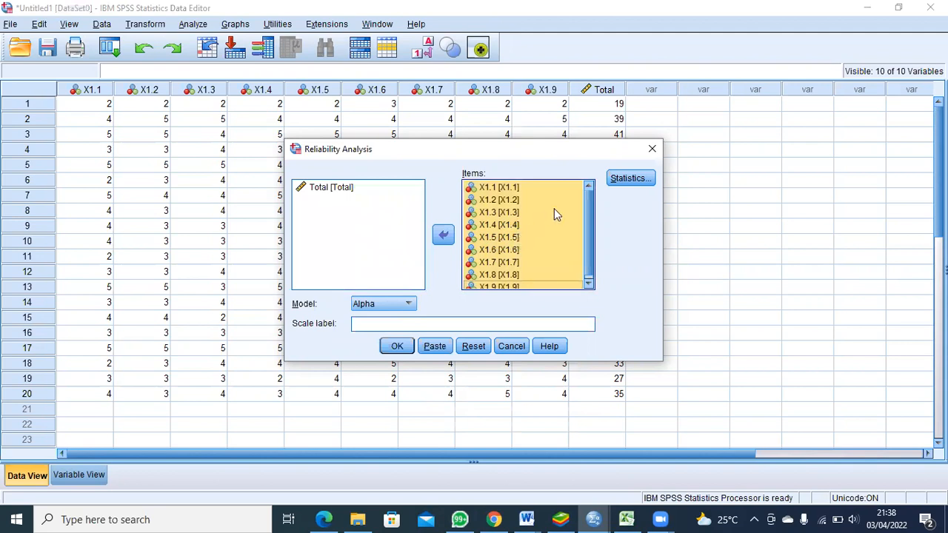
# Step: Request the Scale if item deleted descriptives and run the reliability analysis with the Alpha model
pyautogui.click(623, 180)
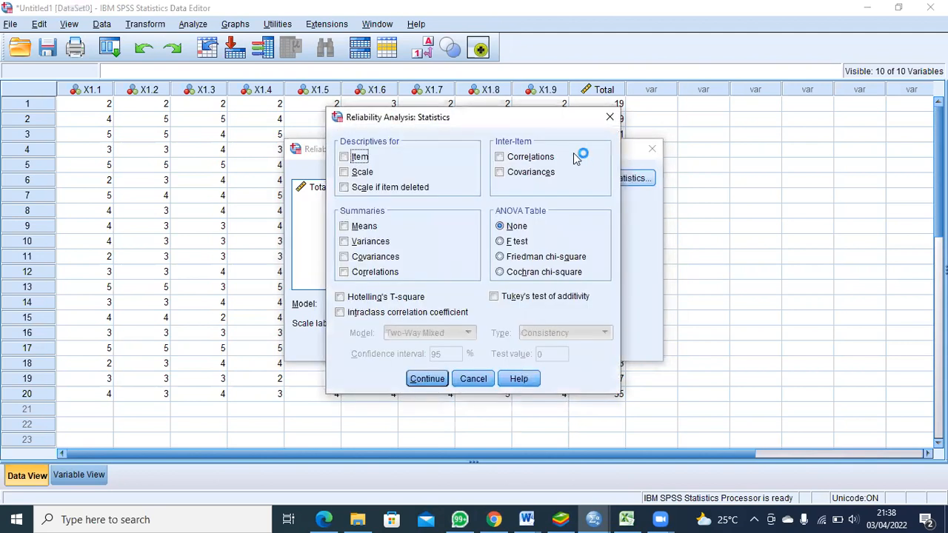
pyautogui.click(344, 188)
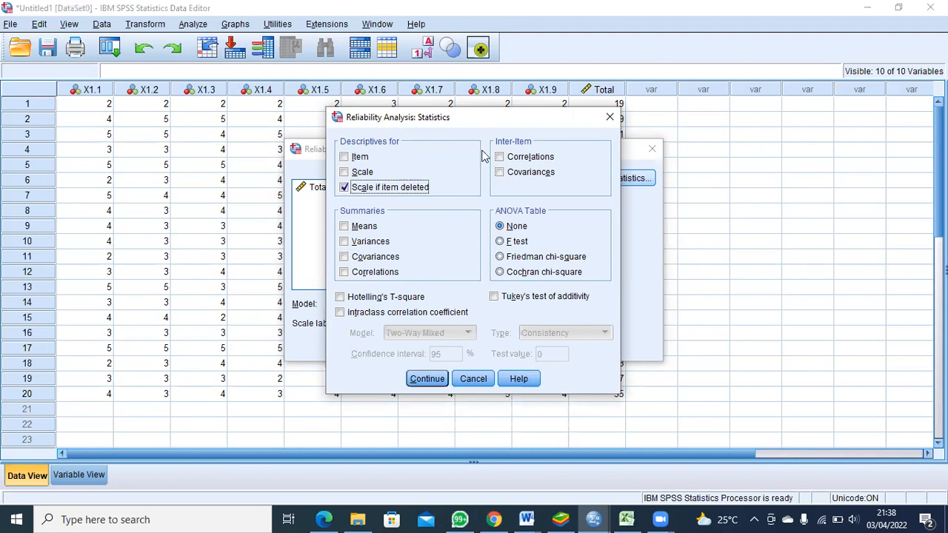
pyautogui.click(420, 381)
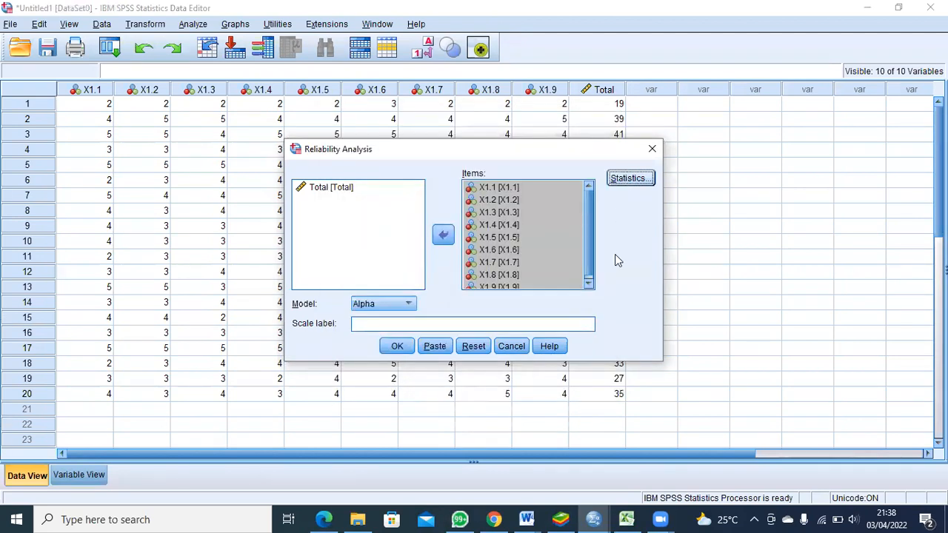
pyautogui.click(397, 347)
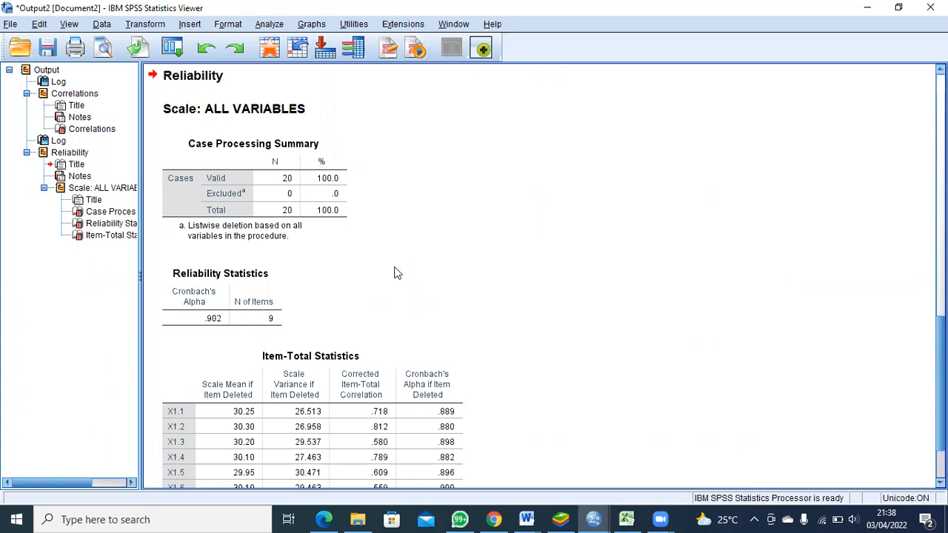
# Step: Examine Cronbach's Alpha in the Reliability Statistics table and the item-deleted values in Item-Total Statistics, and return to the Data Editor
pyautogui.scroll(-3, 395, 275)
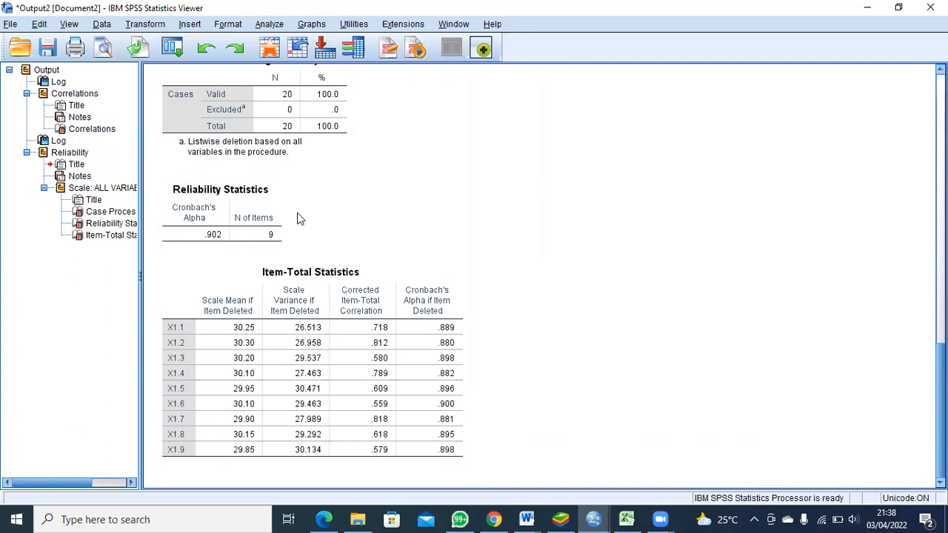
pyautogui.doubleClick(232, 234)
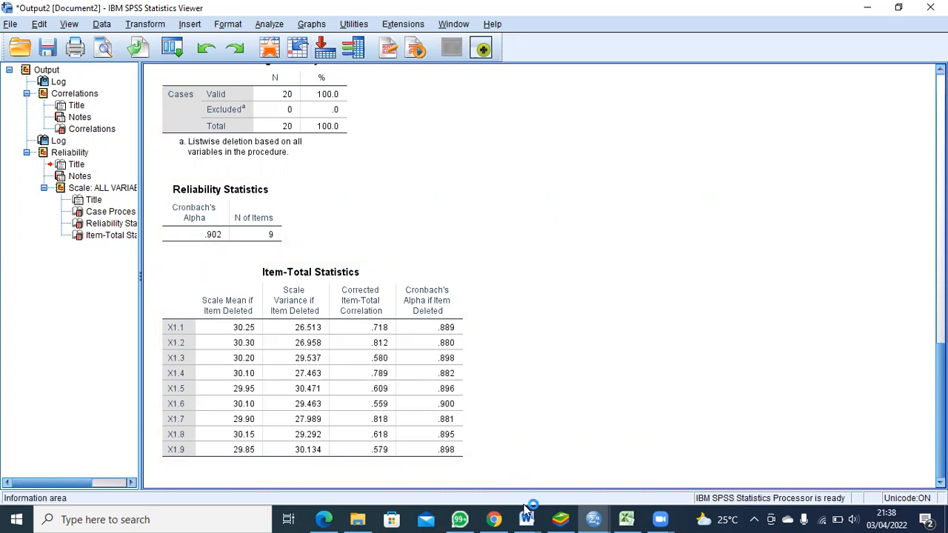
pyautogui.moveTo(593, 520)
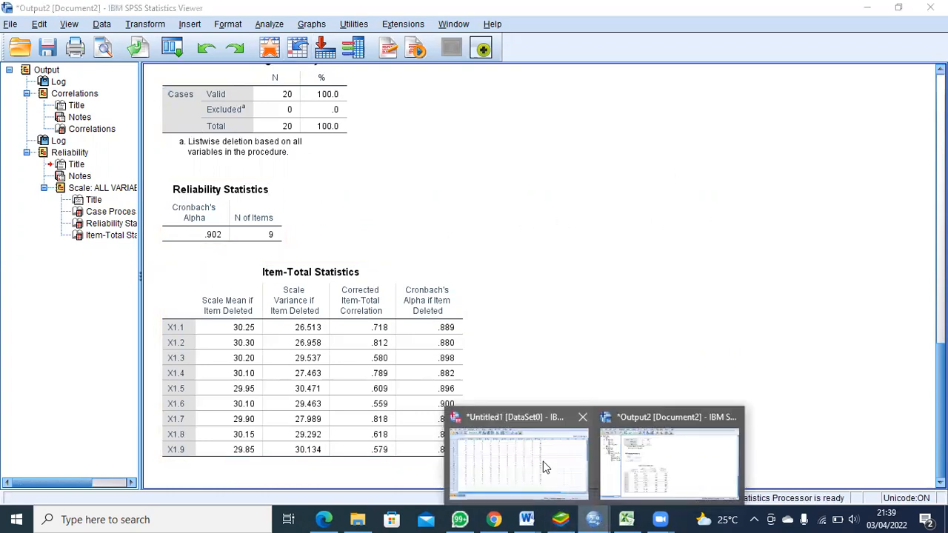
pyautogui.click(546, 467)
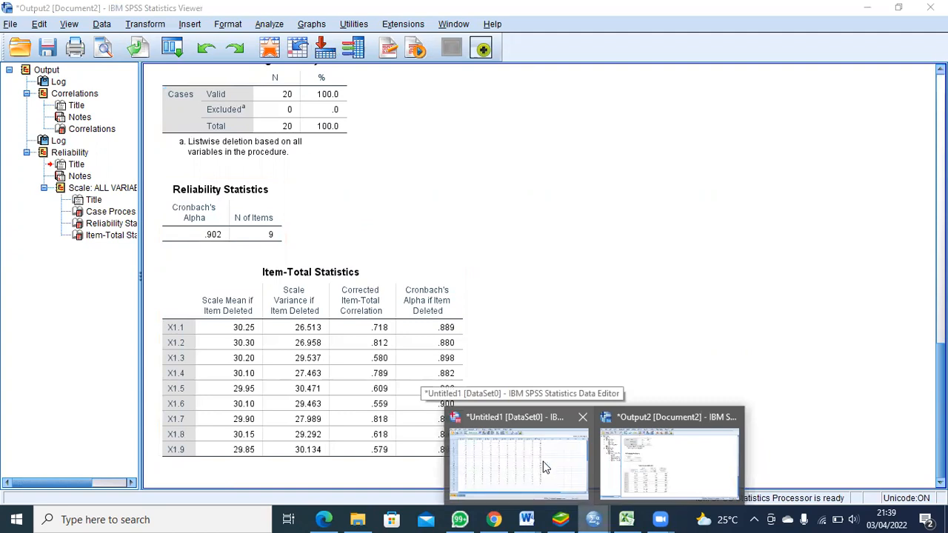